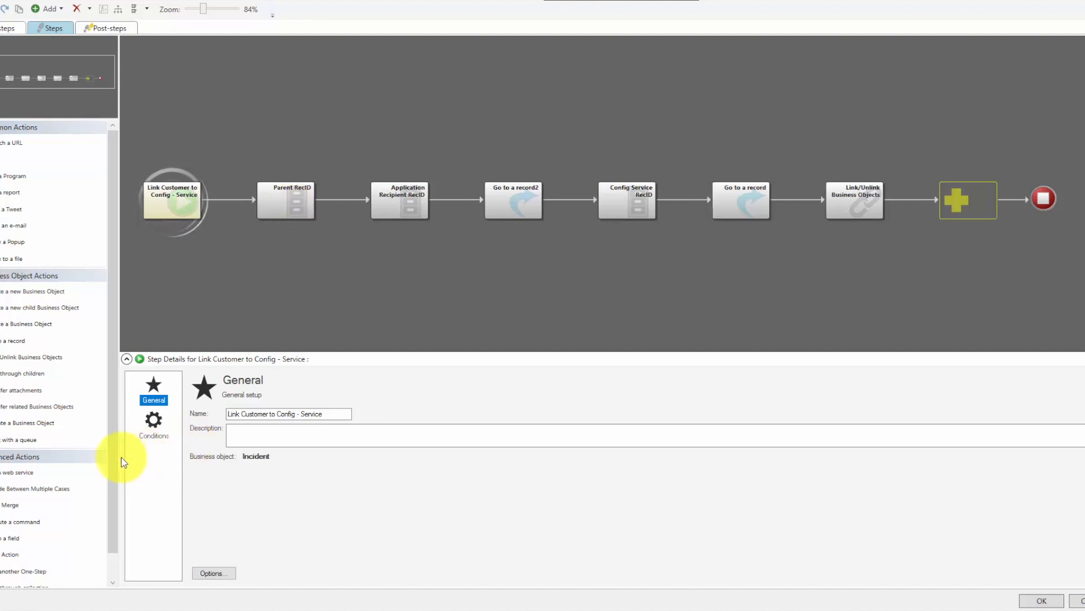
- Examine the available actions and the Parent RecID and Application Recipient RecID steps of the Link Customer to Config - Service One-Step
left_click_drag(111, 463, 110, 465)
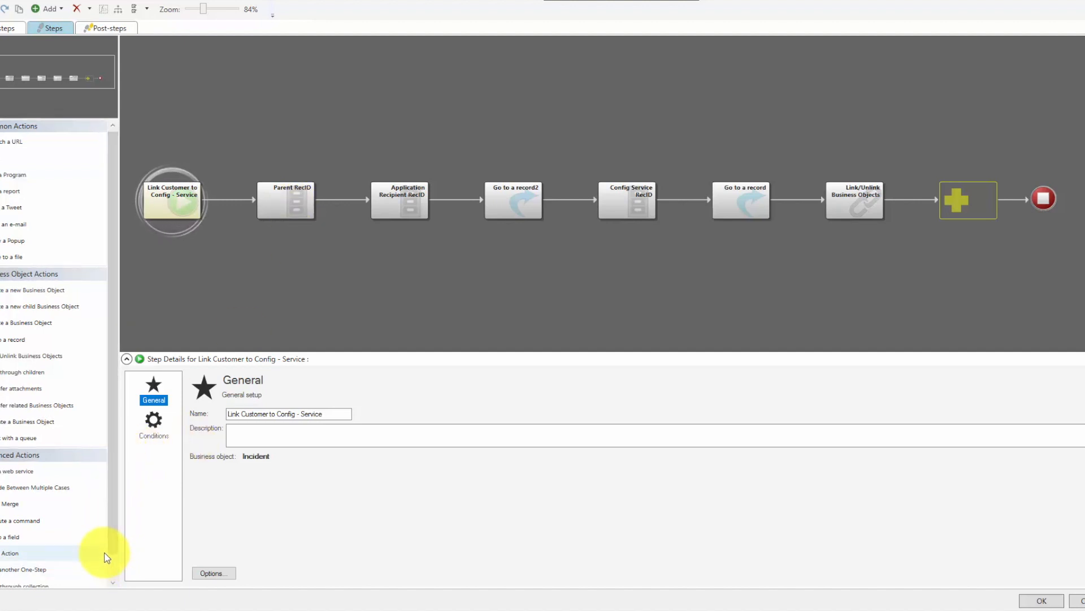
scroll(110, 562, "down", 2)
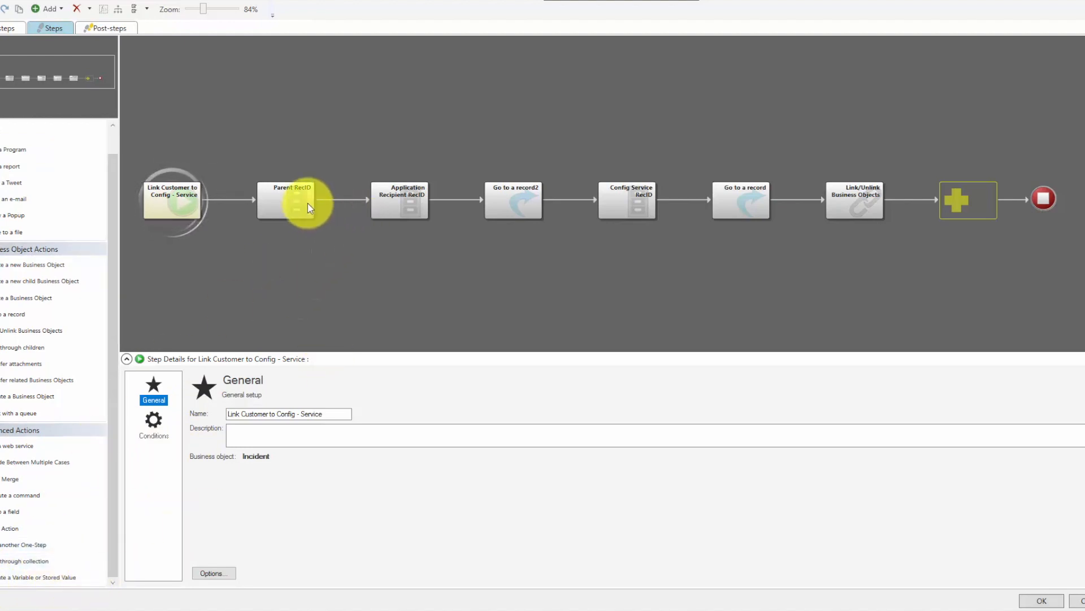
left_click(291, 204)
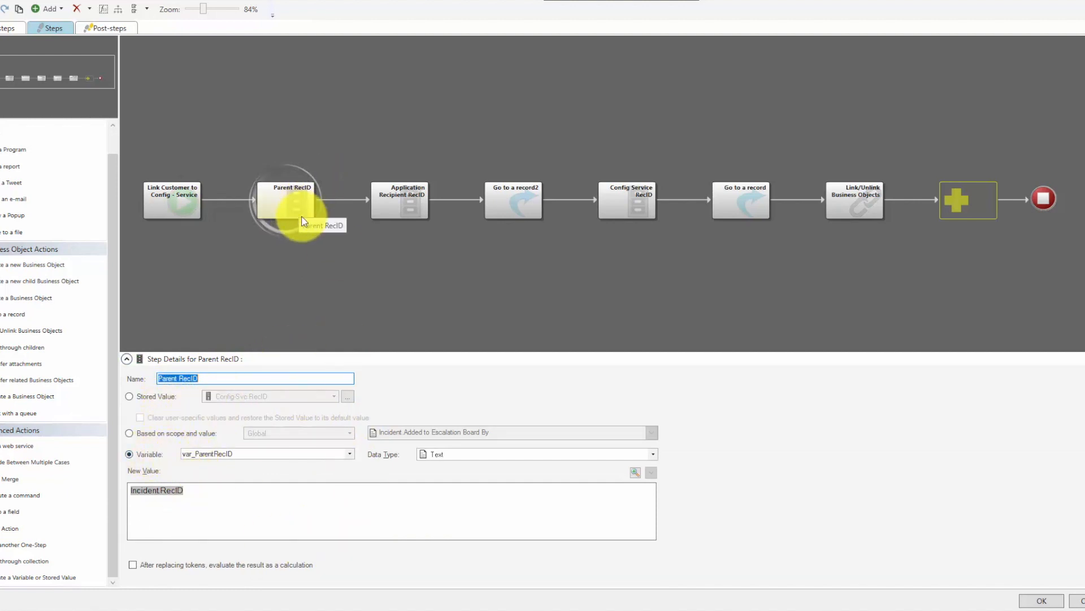
left_click(414, 217)
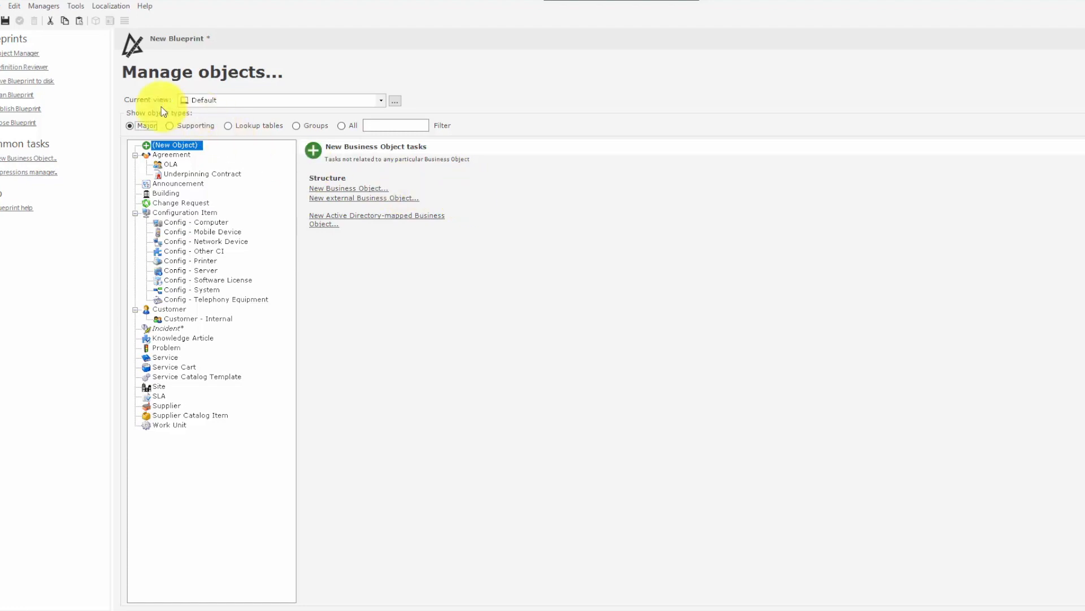
- Create a new Incident One-Step named Test in the user folder of the blueprint's One-Step Manager
left_click(36, 5)
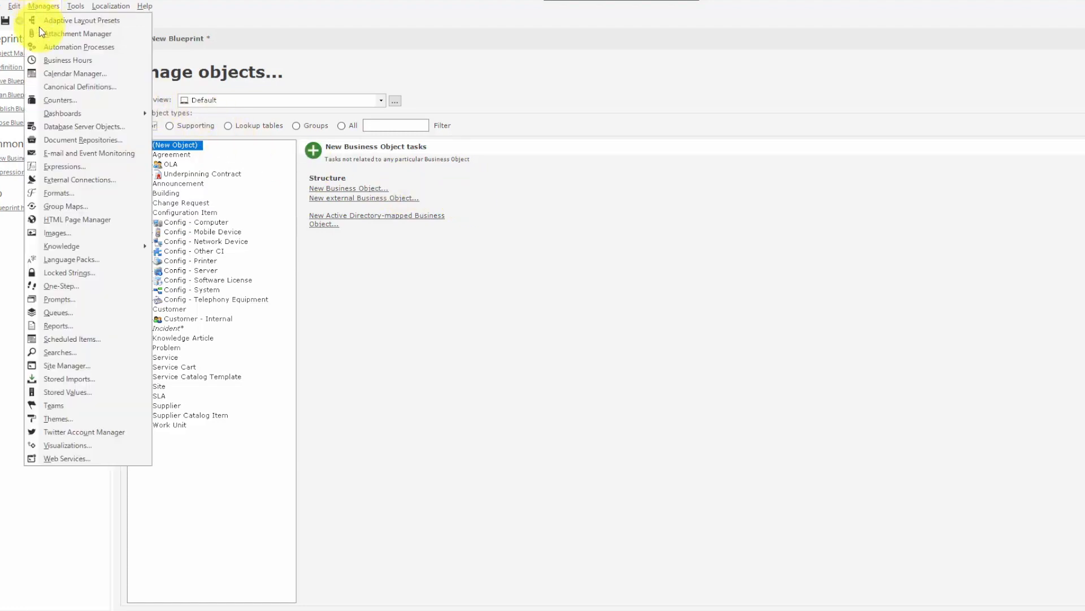
left_click(80, 287)
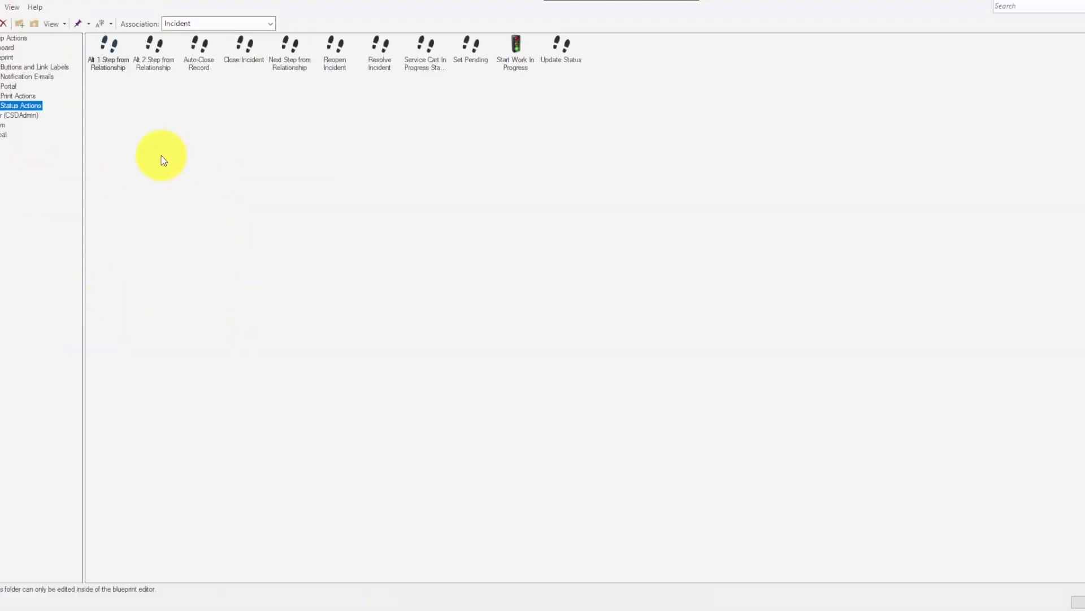
left_click(16, 117)
right_click(151, 118)
left_click(201, 125)
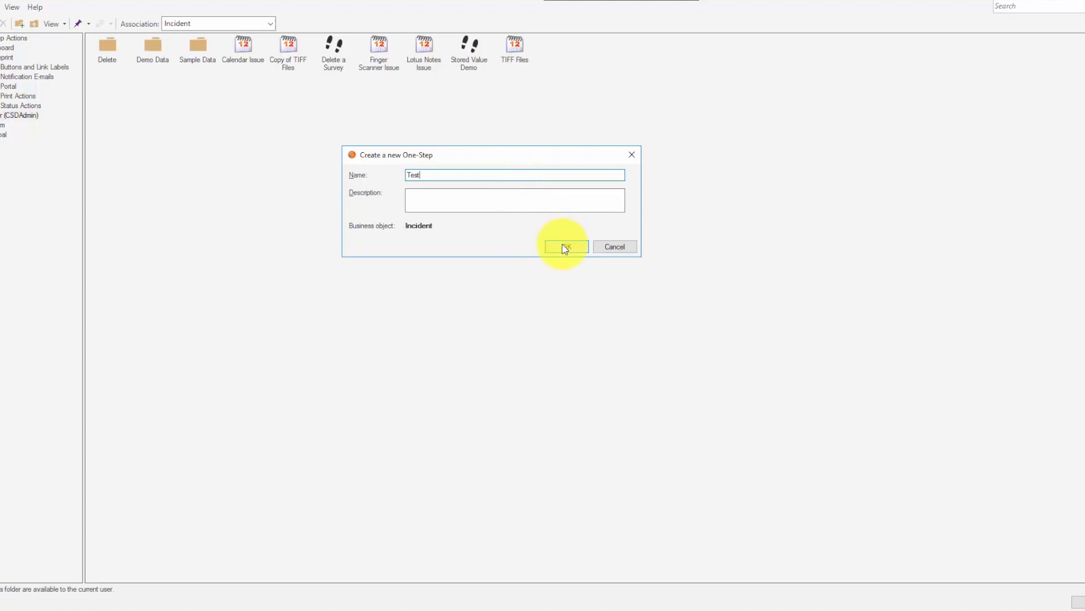
left_click(565, 248)
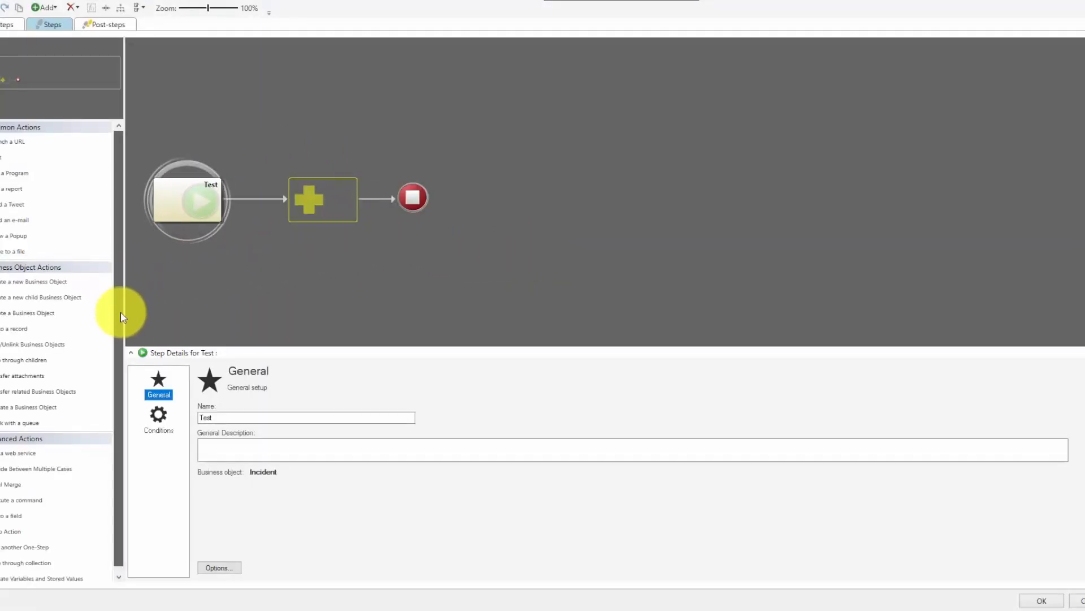
- Add an Update Variables and Stored Values action after the Test step and have it set variable var_Test to Incident.Call Source
left_click_drag(120, 291, 121, 429)
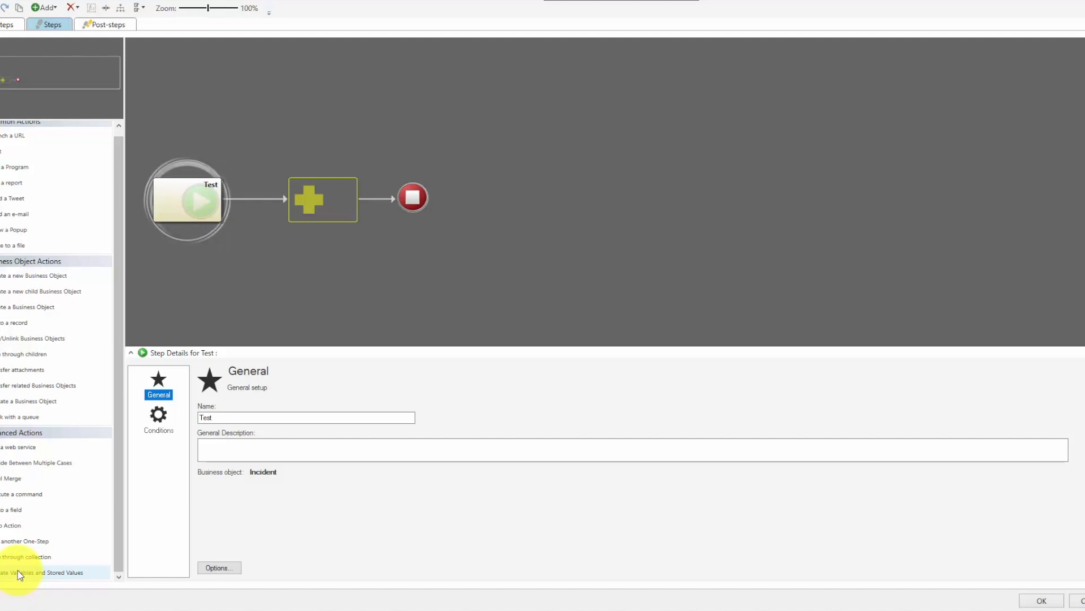
left_click_drag(18, 571, 309, 197)
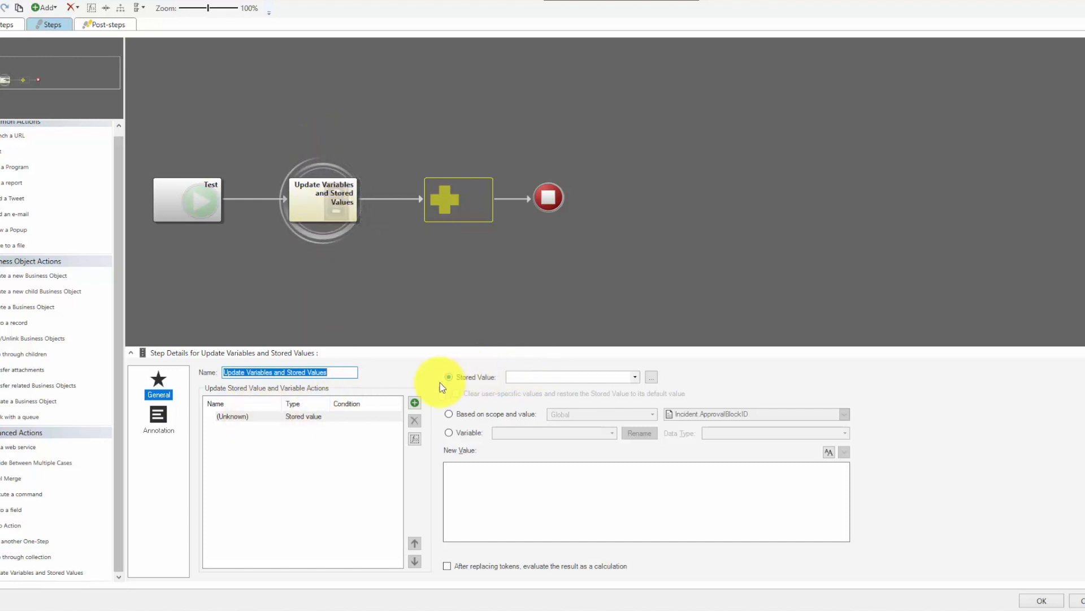
left_click(468, 432)
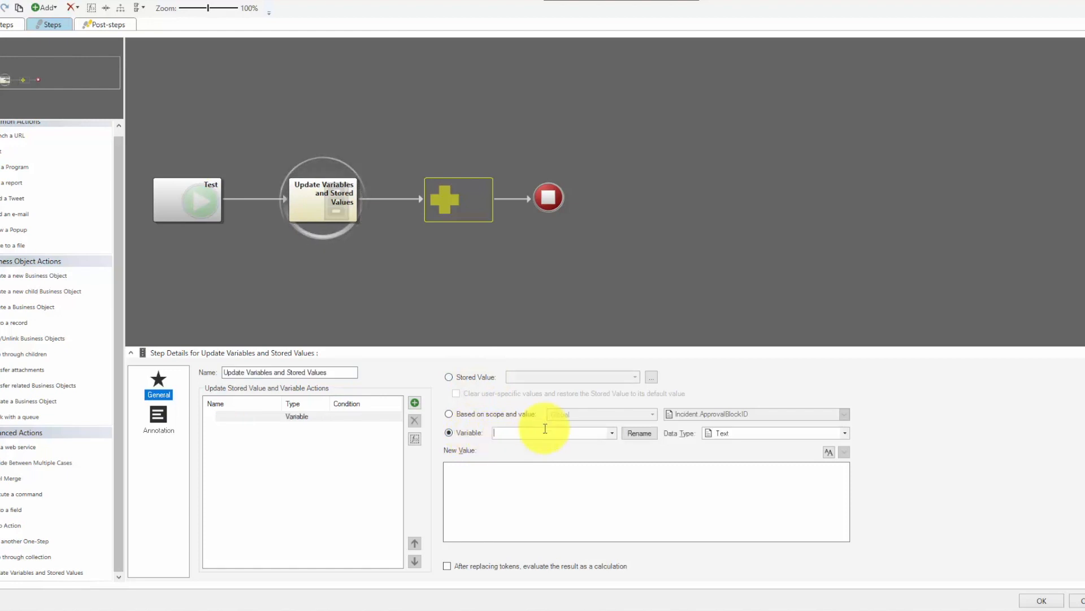
type("var")
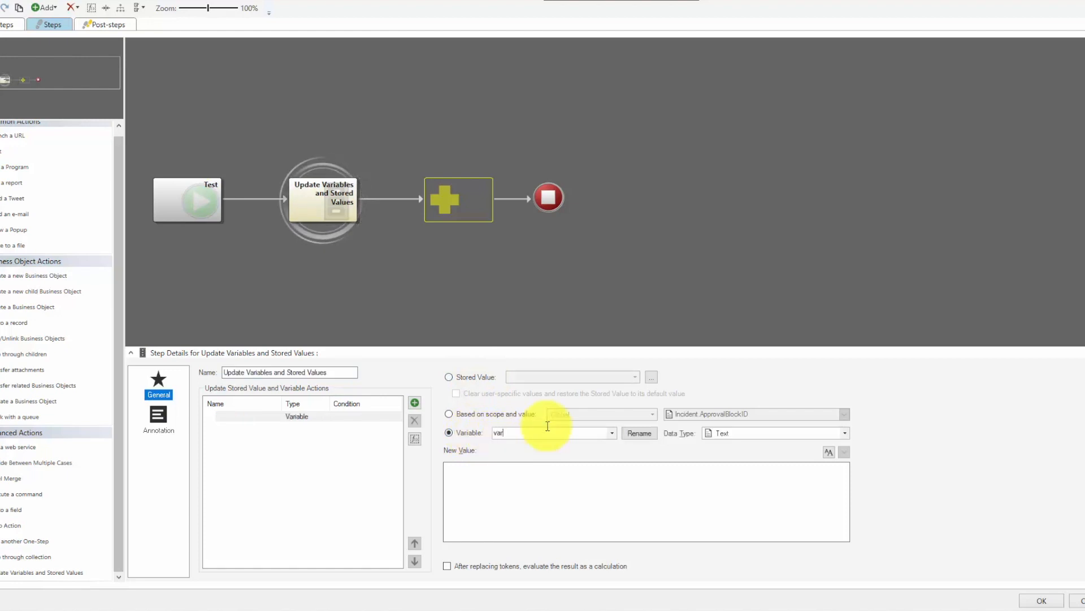
type("_Test")
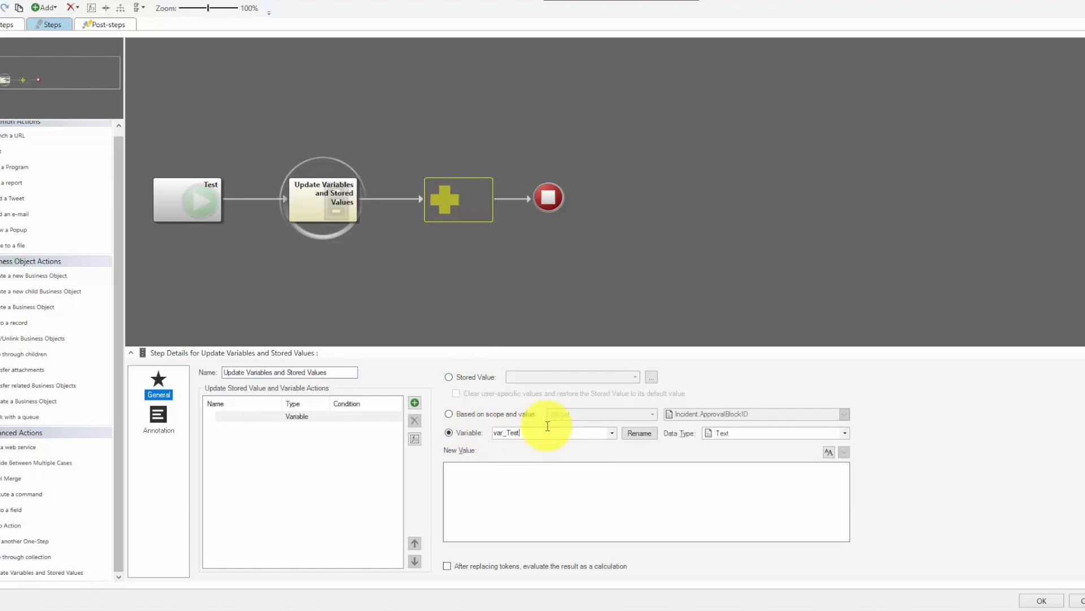
left_click(514, 482)
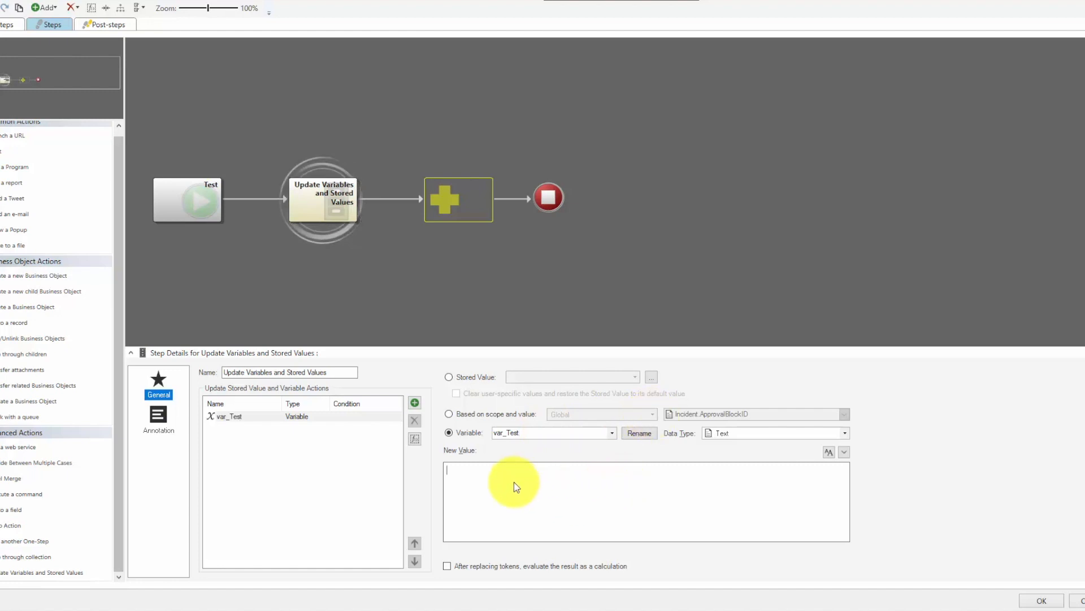
right_click(514, 481)
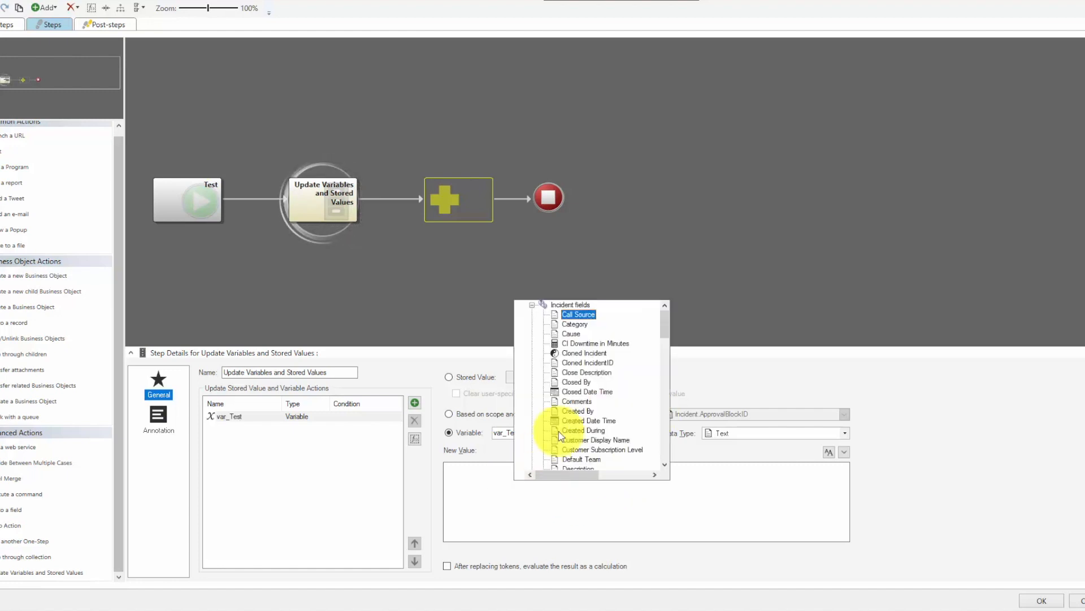
left_click(581, 316)
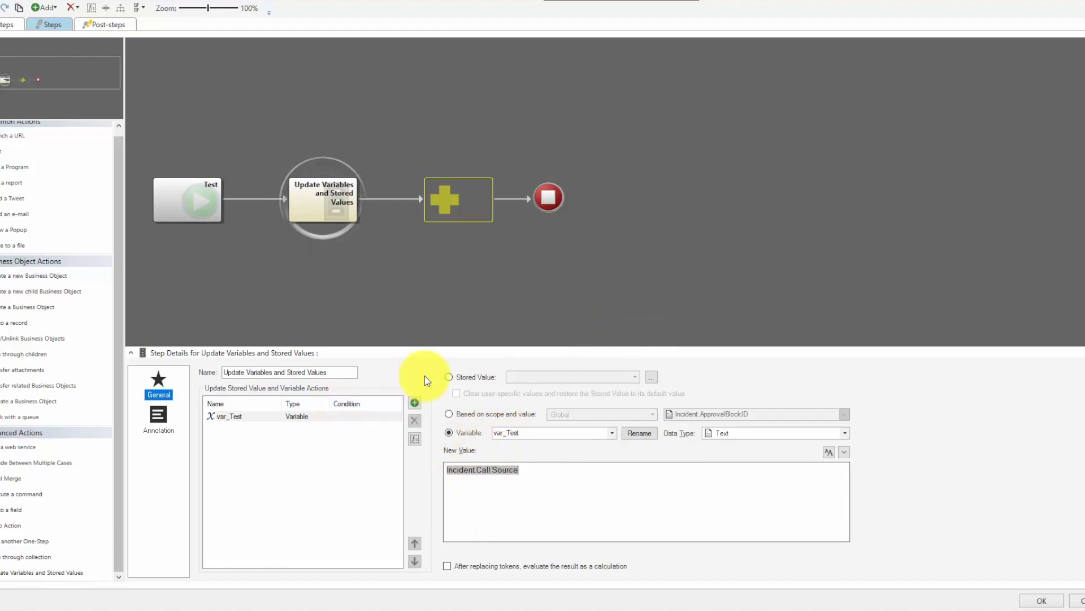
- Add a second update action that sets variable var_test2 to Incident.Category
left_click(416, 402)
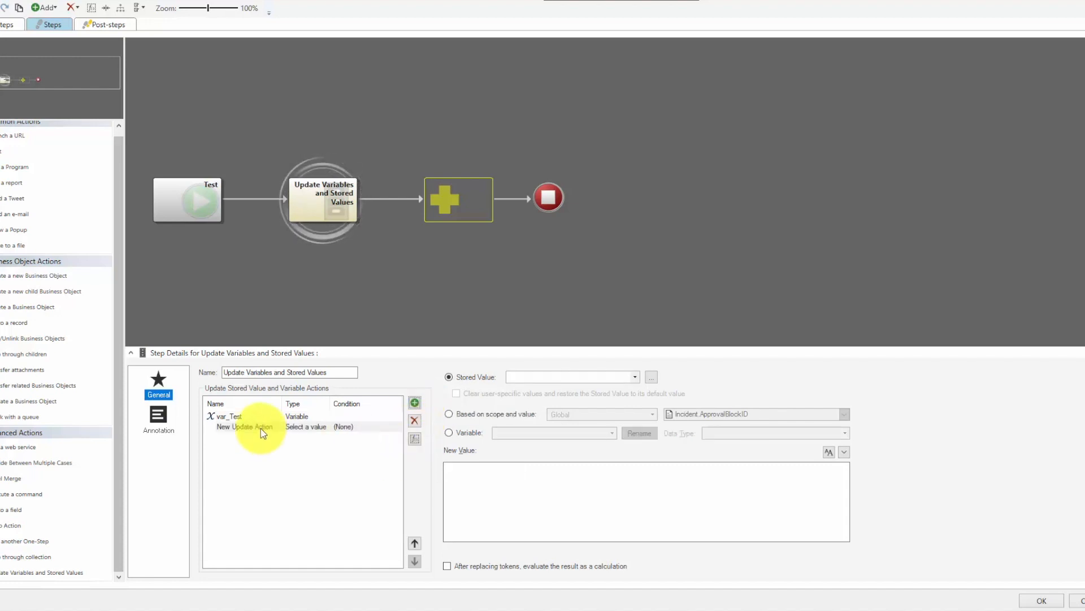
left_click(467, 432)
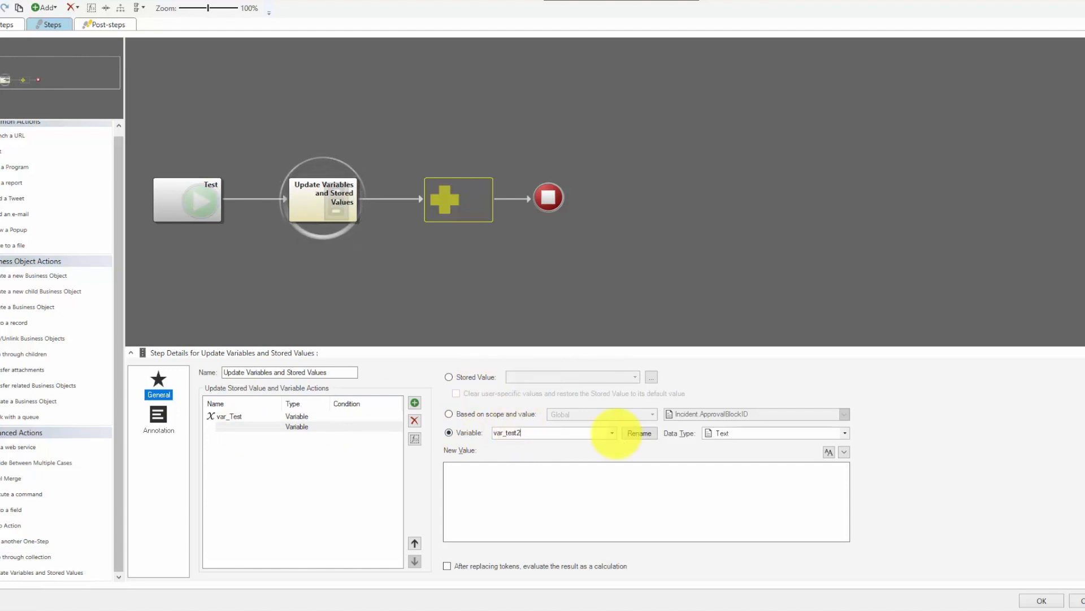
right_click(503, 470)
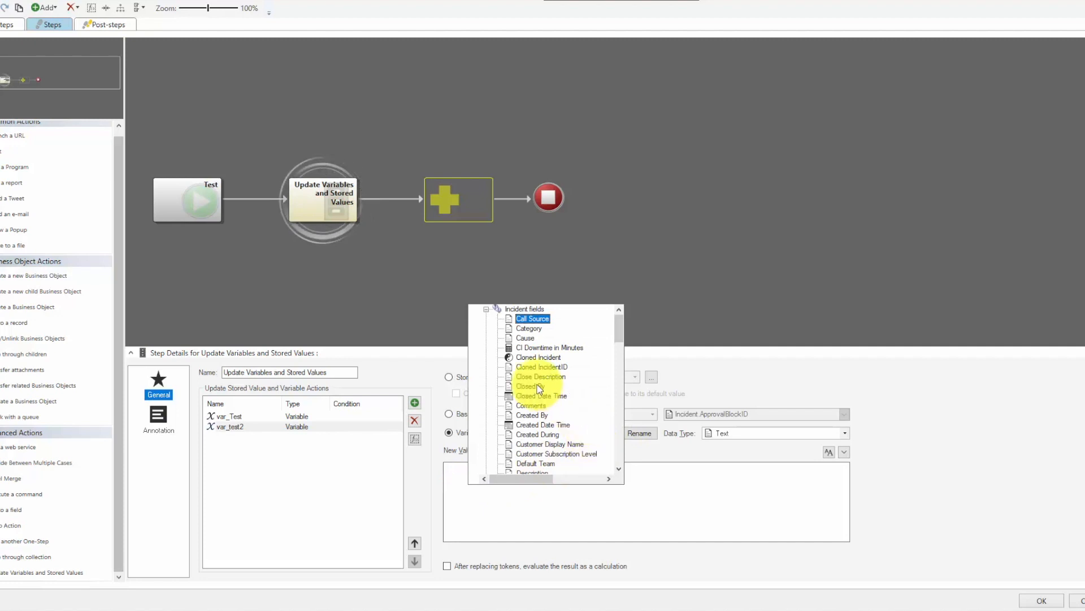
double_click(528, 328)
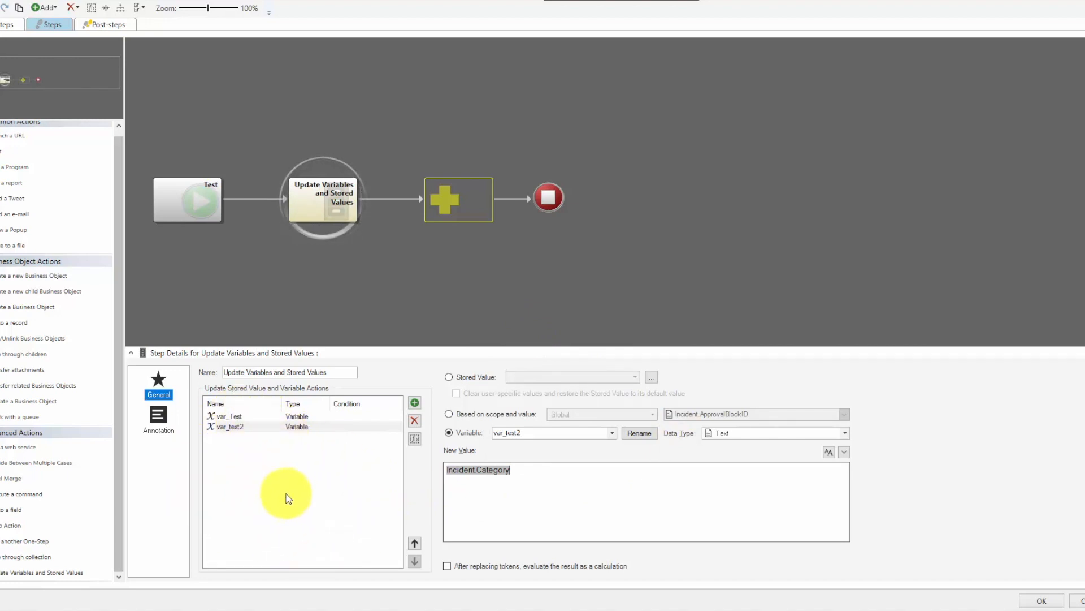
- Add a third update action that sets the Demo stored value from the Blueprint folder to the text Variable
left_click(414, 402)
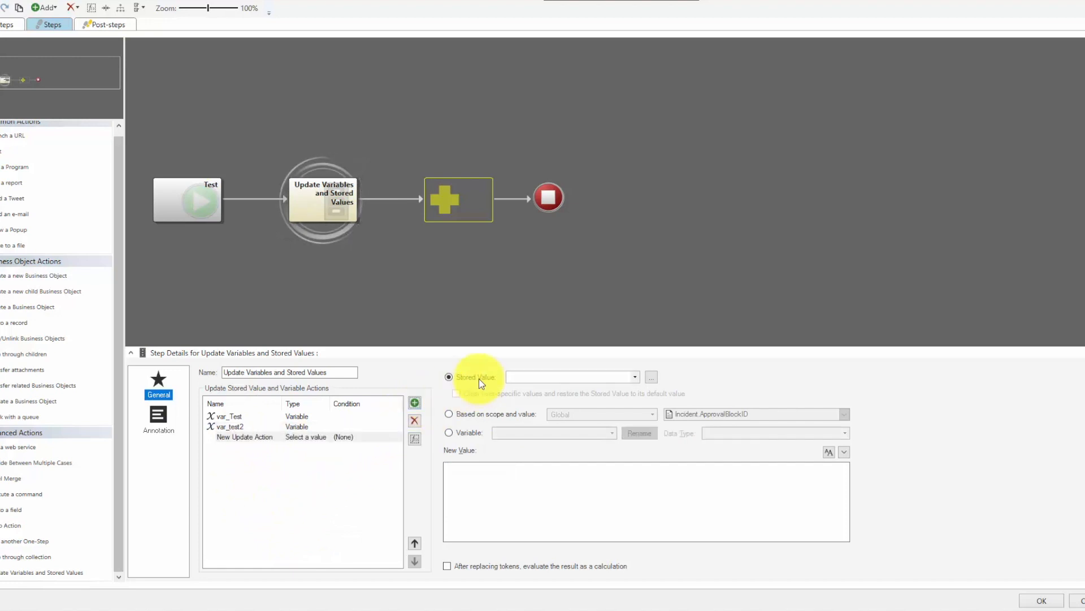
left_click(651, 377)
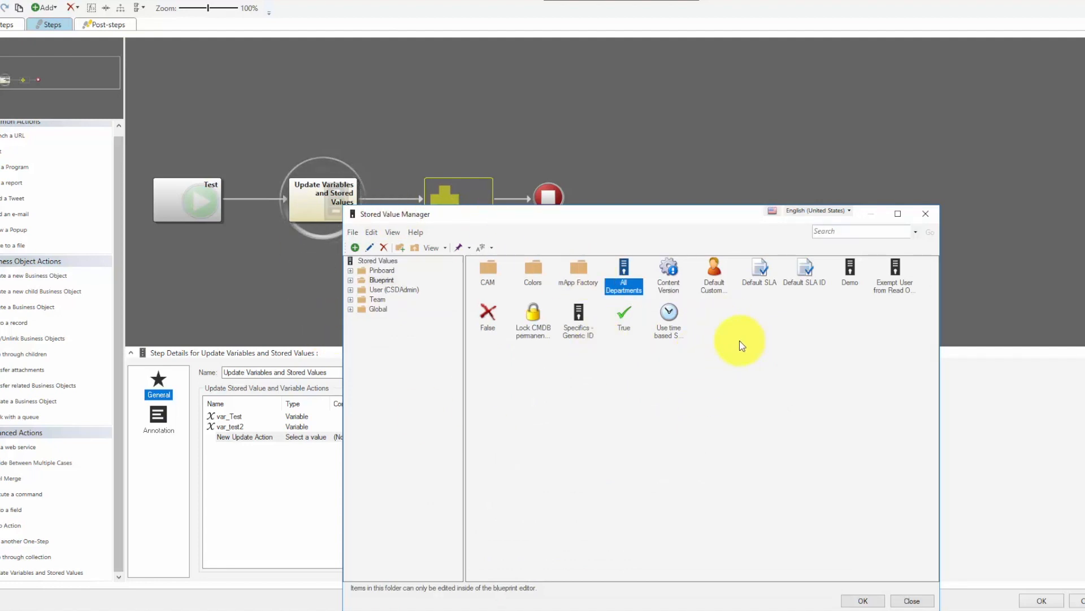
left_click(845, 279)
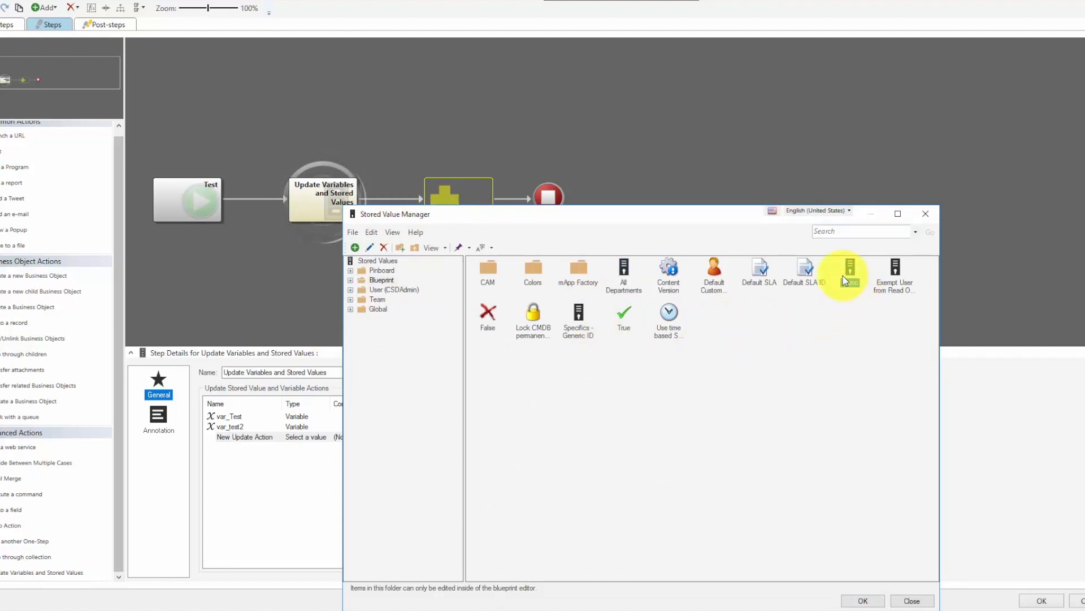
left_click(861, 600)
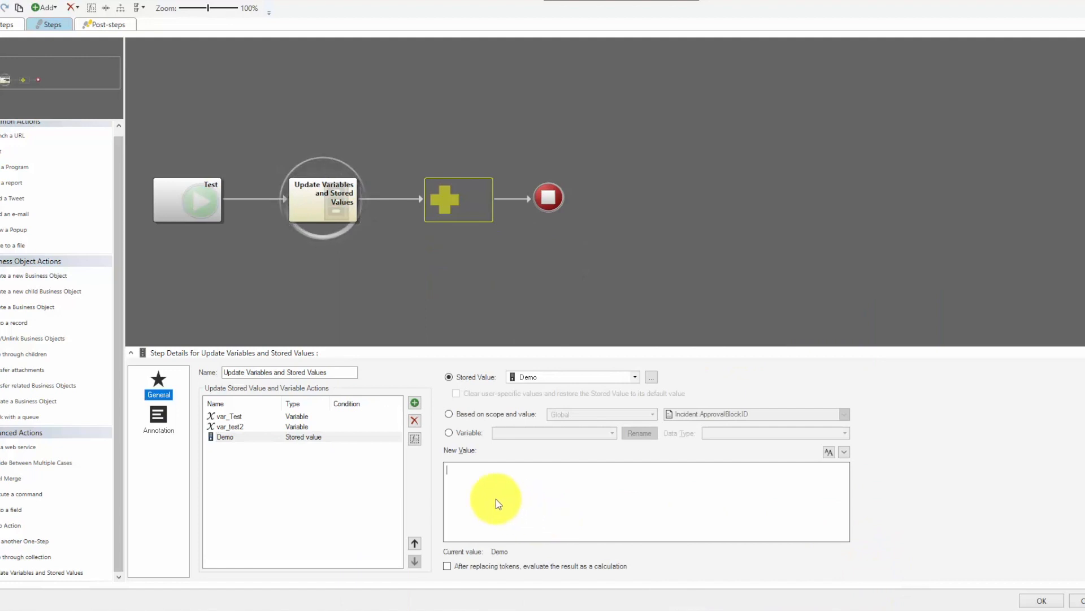
left_click(521, 471)
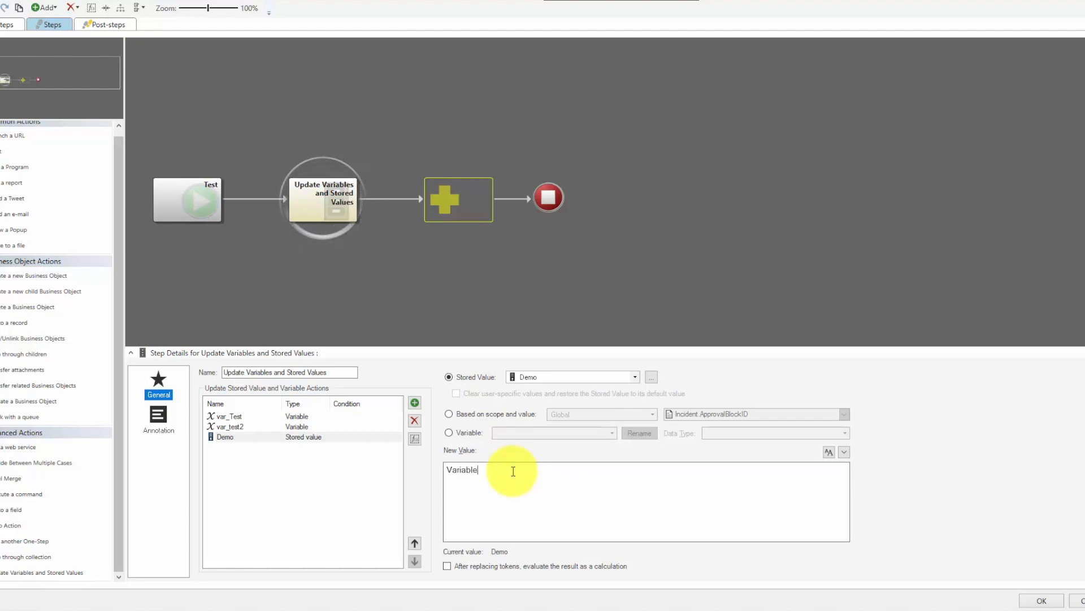
- Review the three update actions and move the Demo stored value action above var_test2
left_click(235, 418)
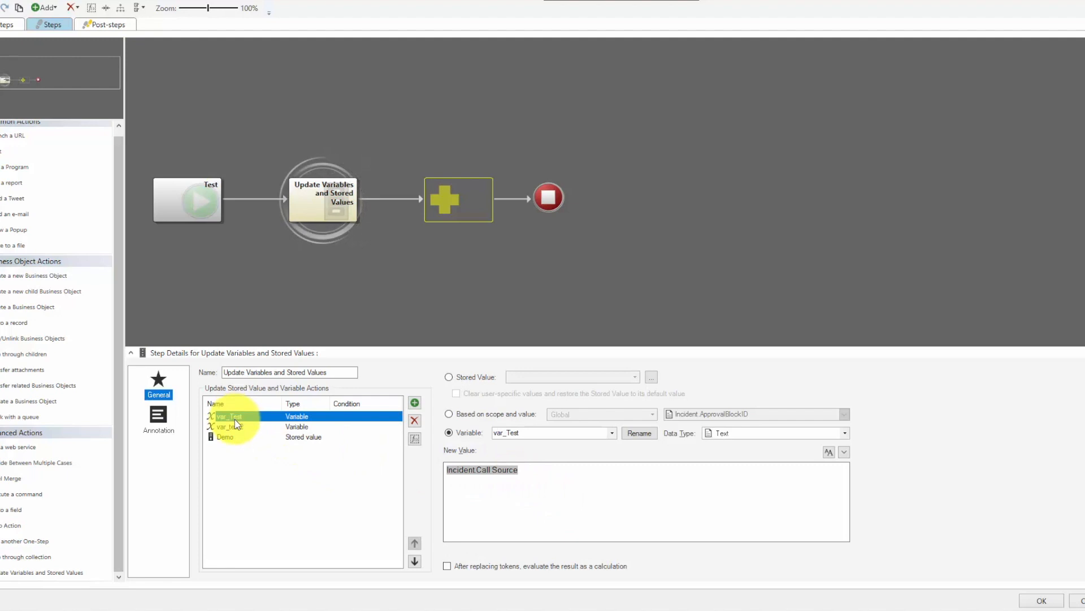
left_click(235, 426)
left_click(227, 437)
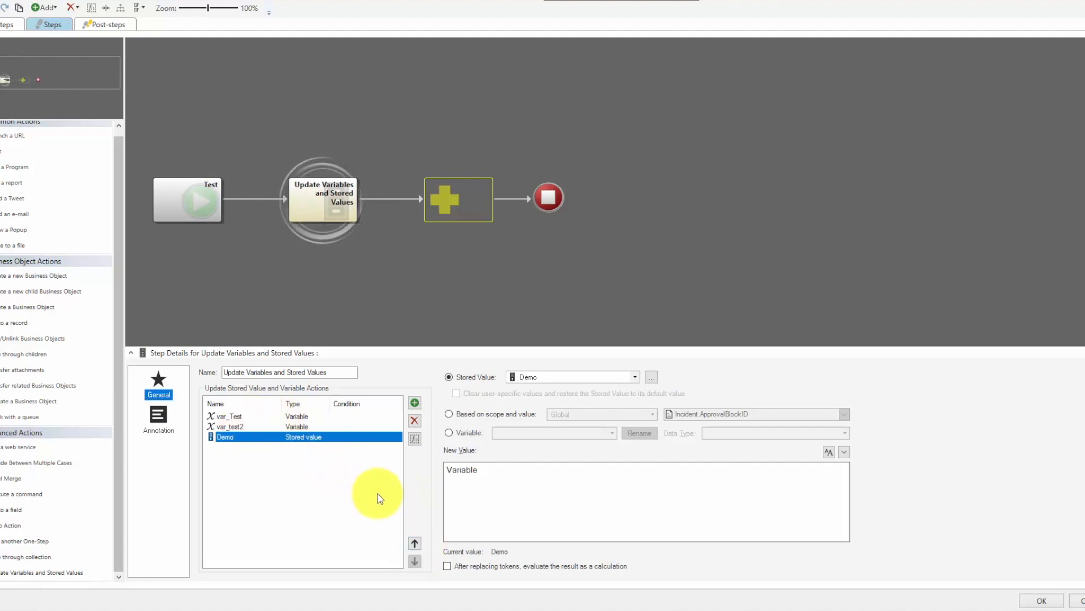
left_click(414, 542)
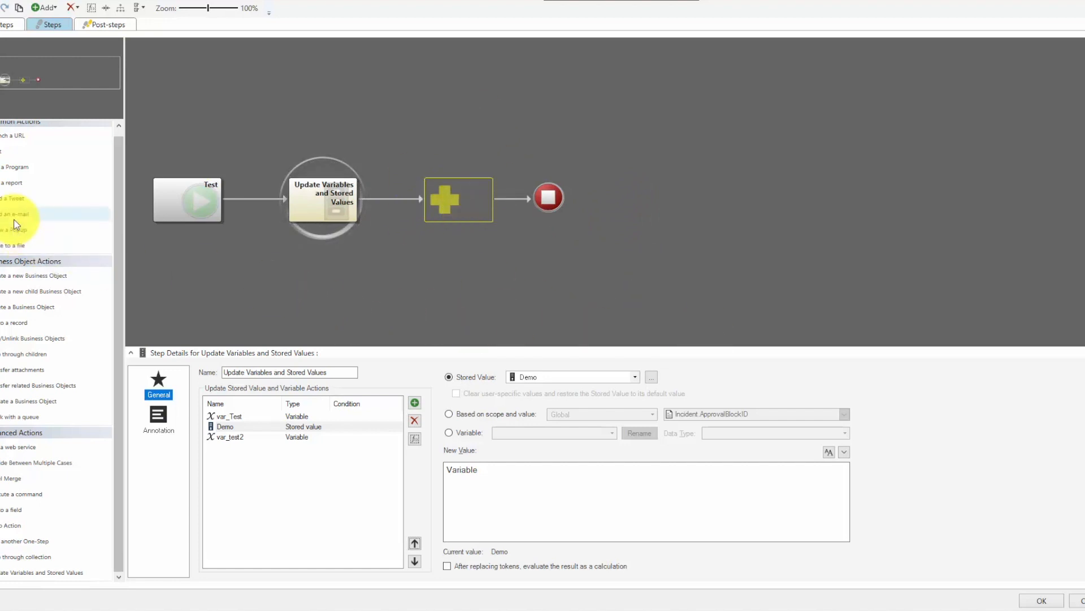
- Add a Send an e-mail action after the Update Variables and Stored Values step, and reopen that update step's details
left_click(458, 195)
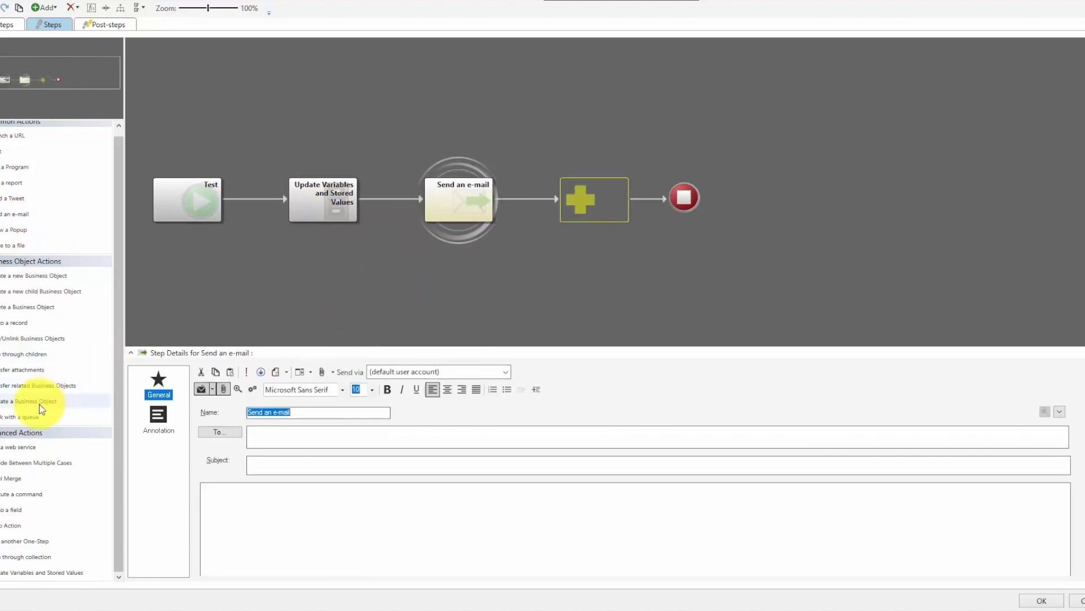
left_click(327, 208)
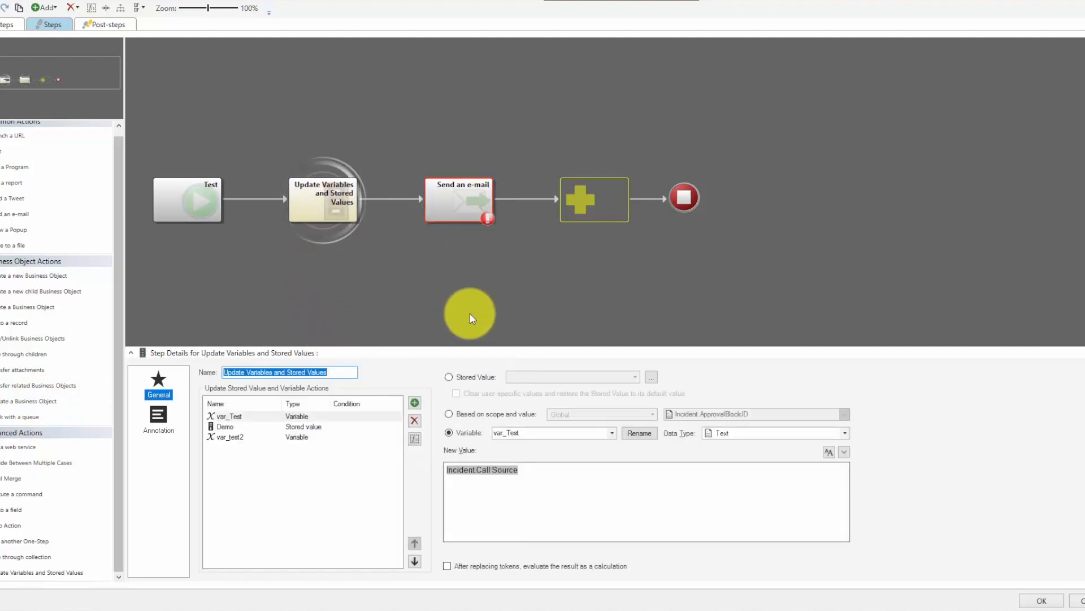